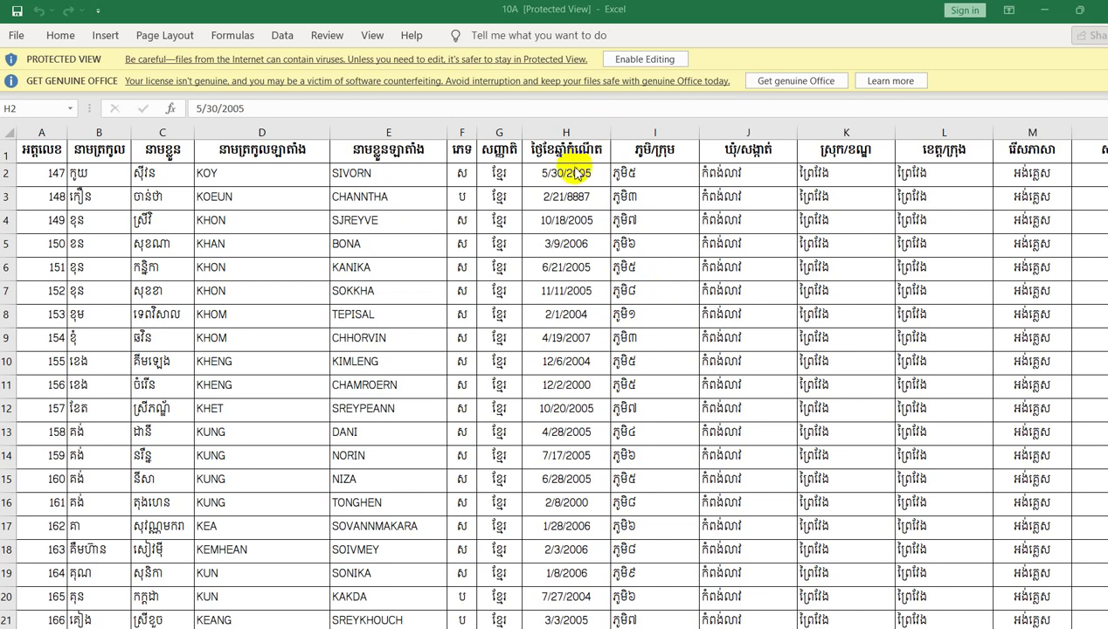
- Inspect the stored birth dates in cells H2 and H6 of the 10A workbook
left_click(576, 175)
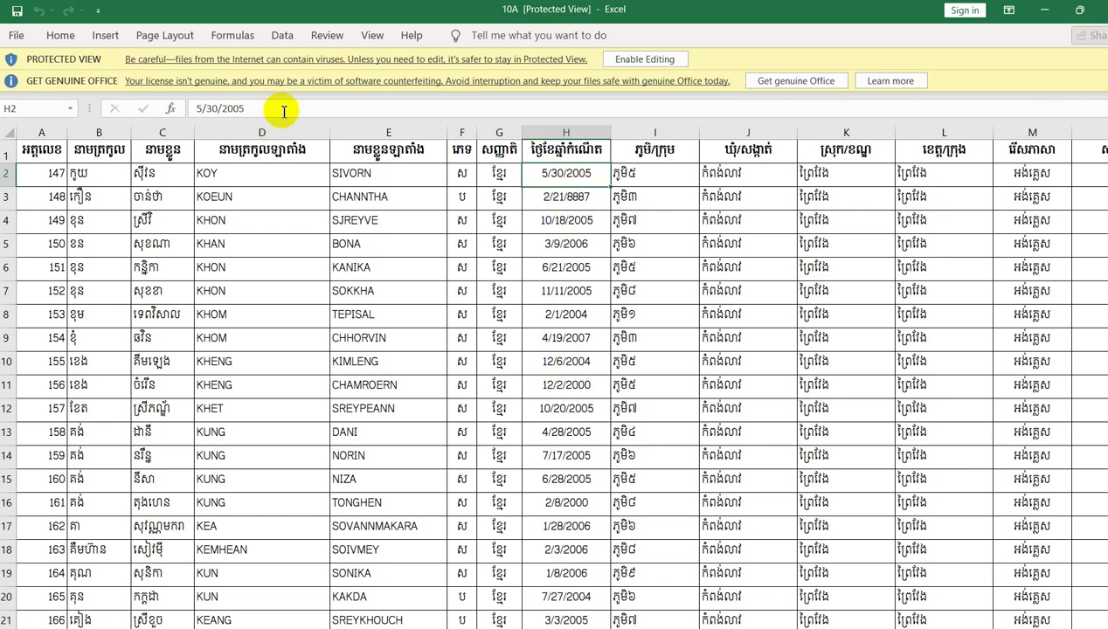
left_click(548, 267)
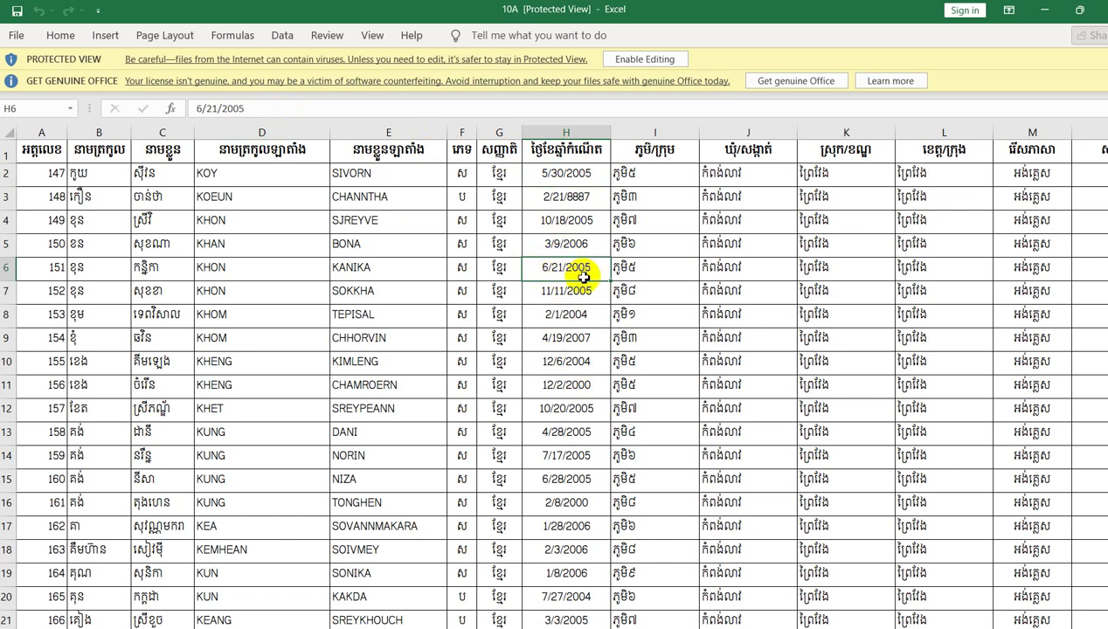
scroll(578, 278, "down", 3)
scroll(578, 278, "up", 3)
left_click(578, 184)
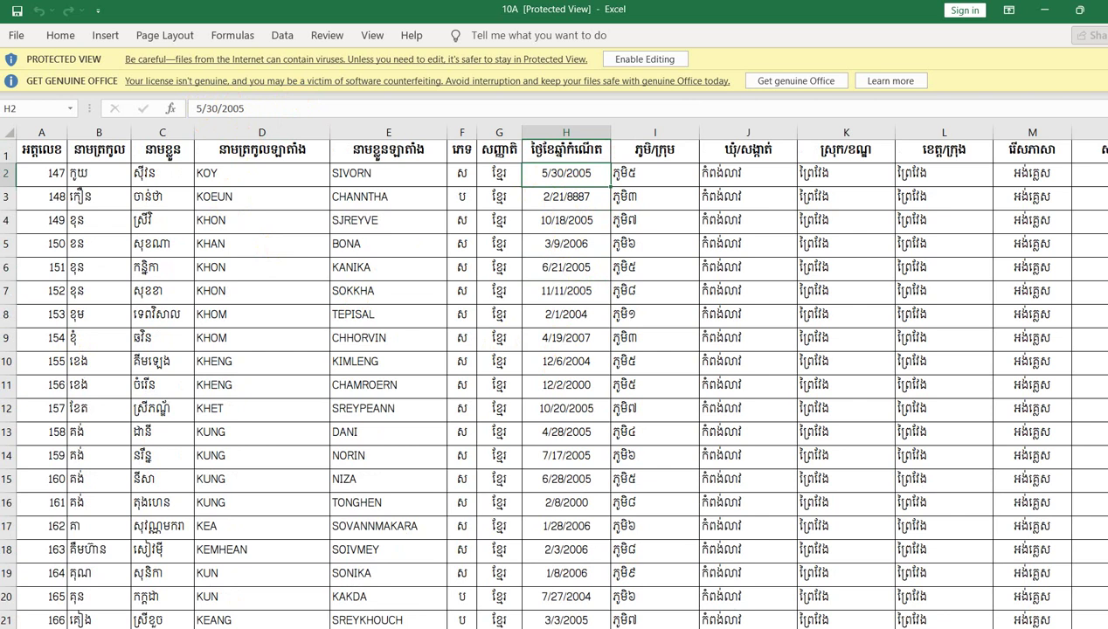
- Switch to File Explorer and open the studentListSample workbook from the Downloads folder, showing its first columns
left_click(54, 153)
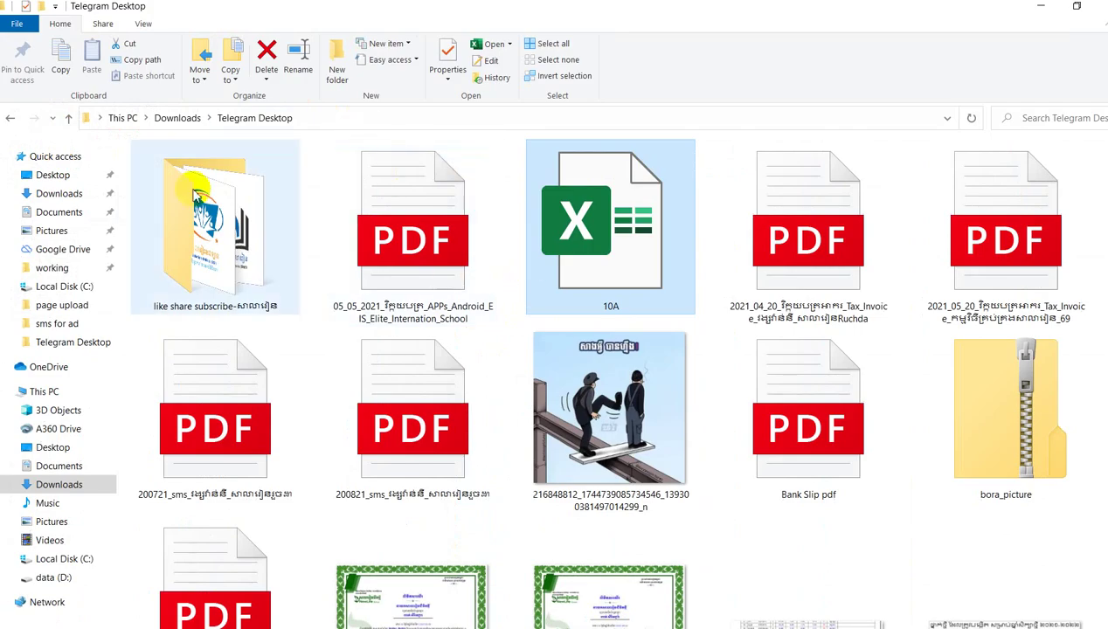
left_click(54, 193)
left_click(226, 188)
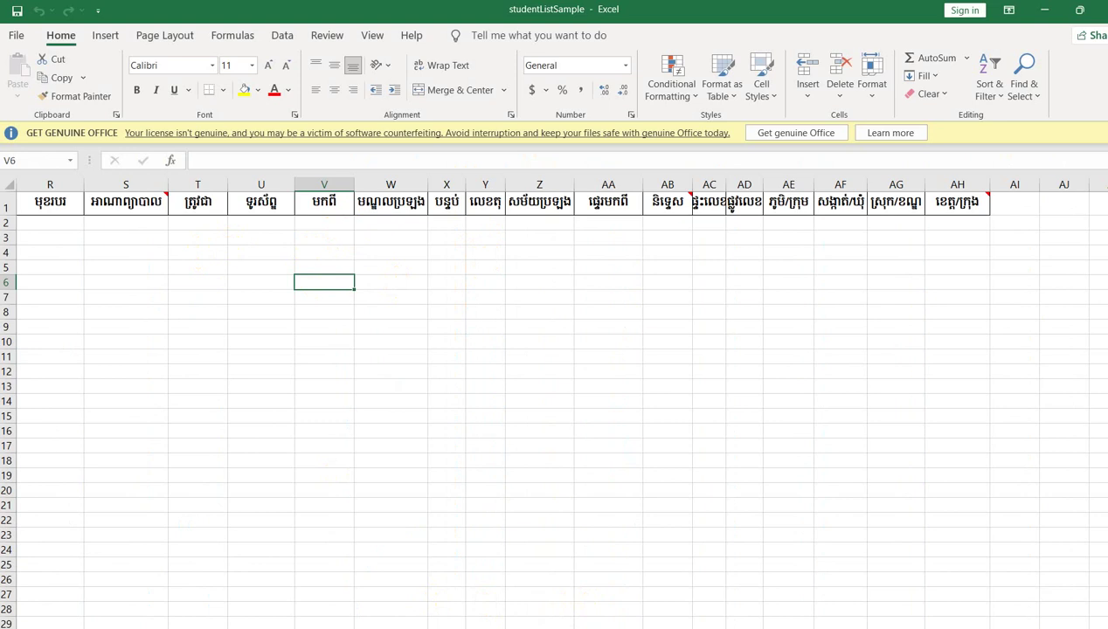
scroll(559, 393, "left", 8)
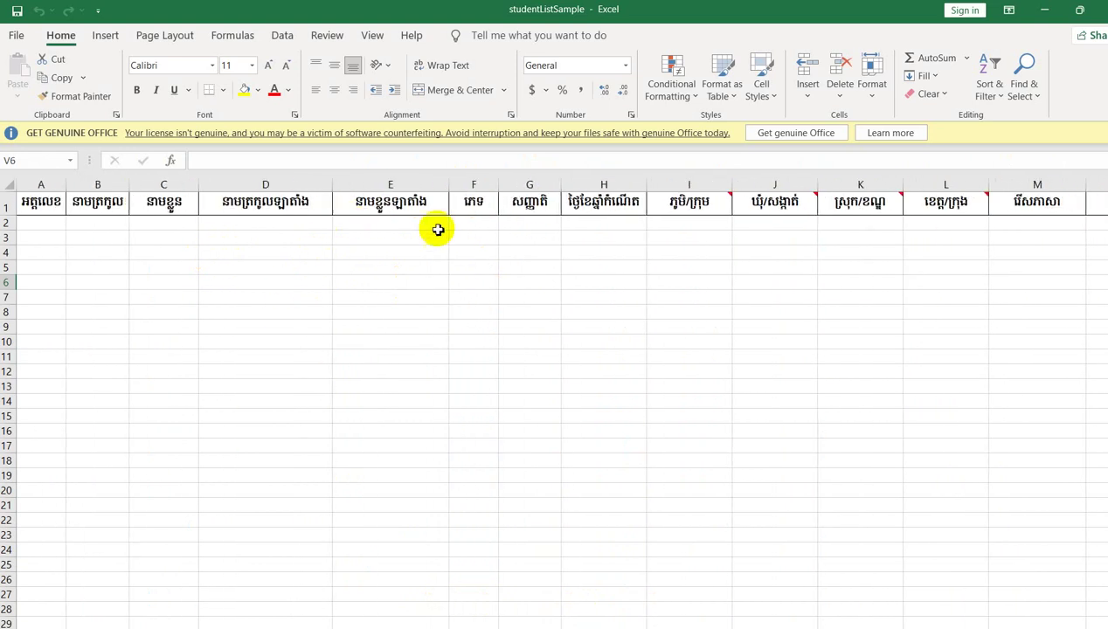
- Copy the custom number format code dd/mm/yyyy of cell H2 in the birth date column, leaving the format settings unchanged
left_click(585, 226)
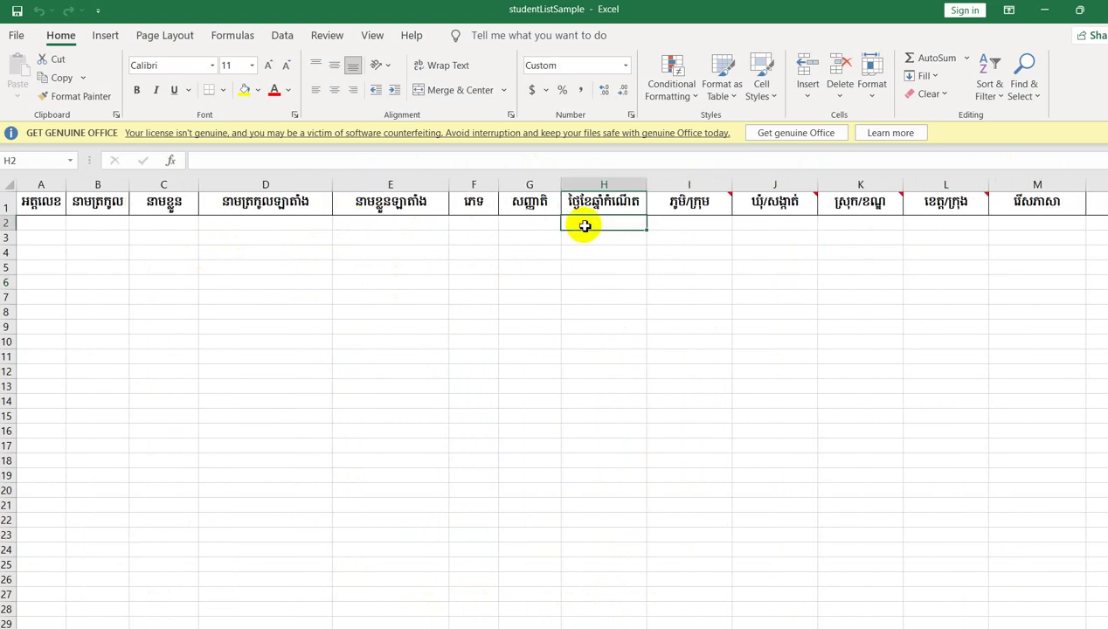
left_click(626, 67)
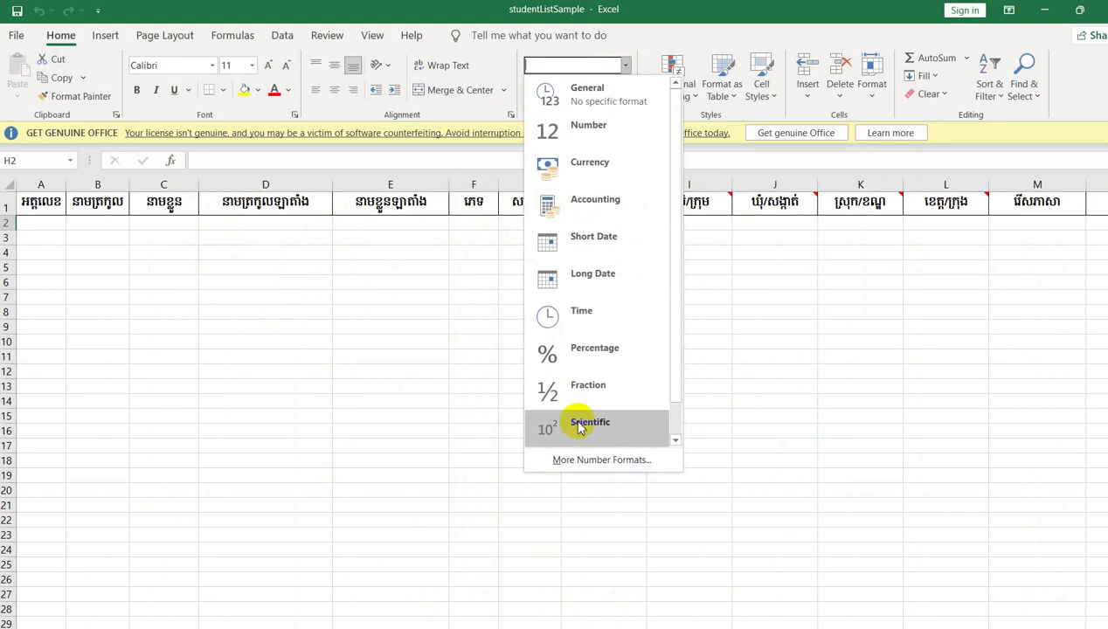
left_click(577, 460)
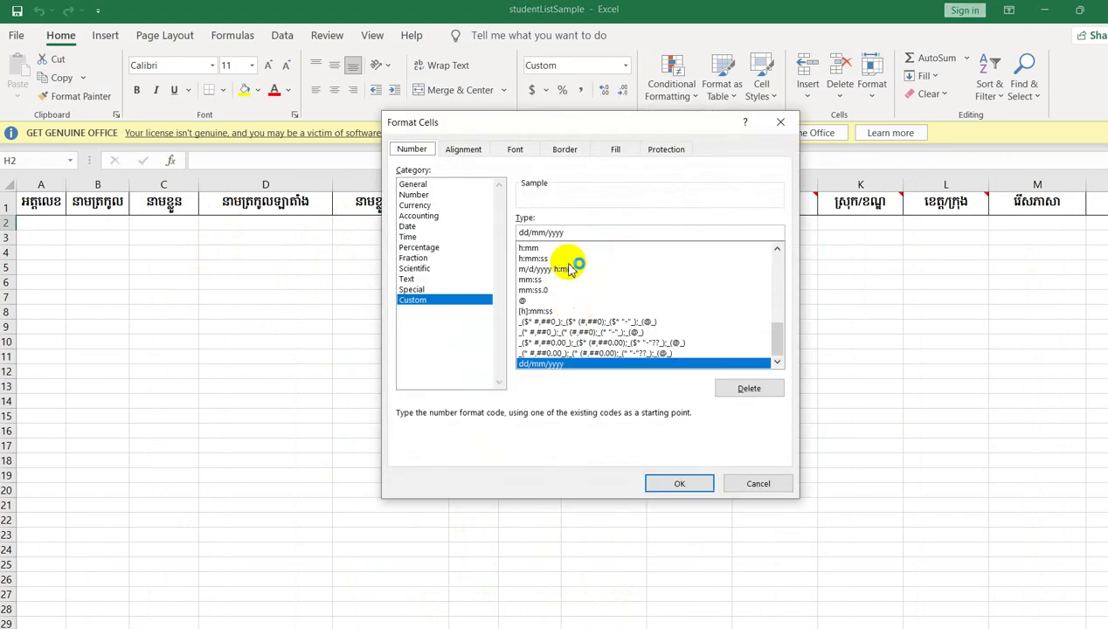
left_click_drag(568, 232, 516, 233)
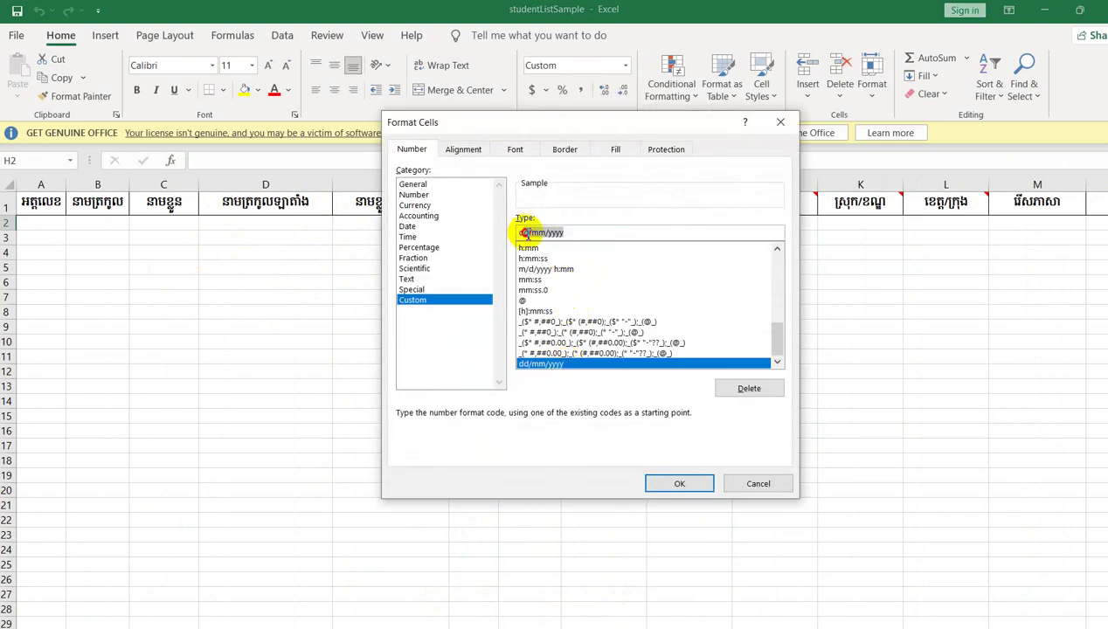
right_click(528, 234)
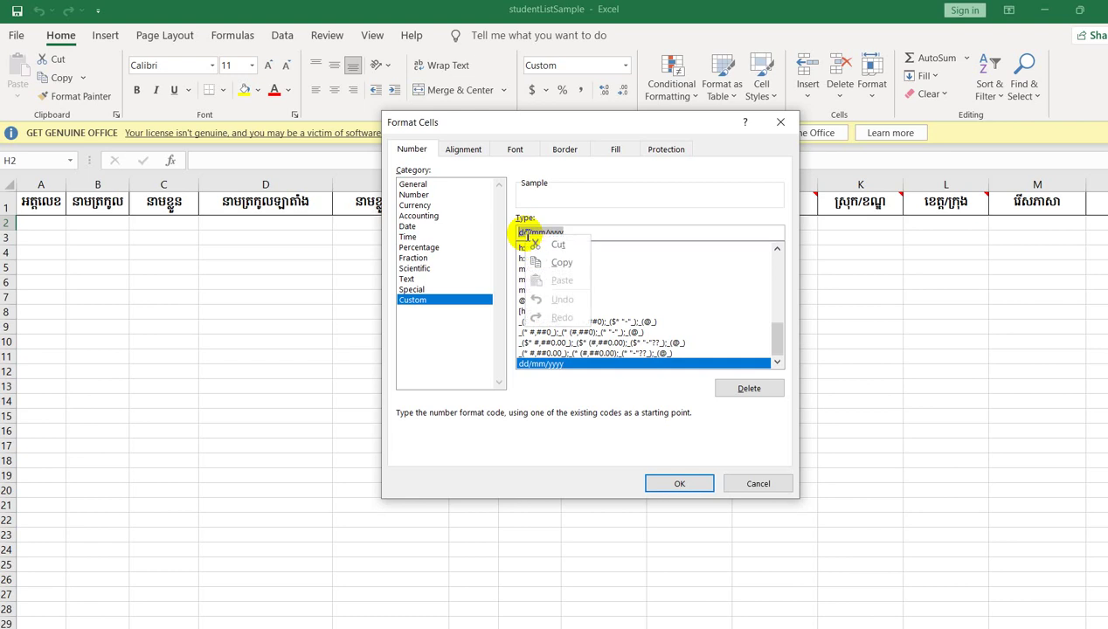
left_click(555, 261)
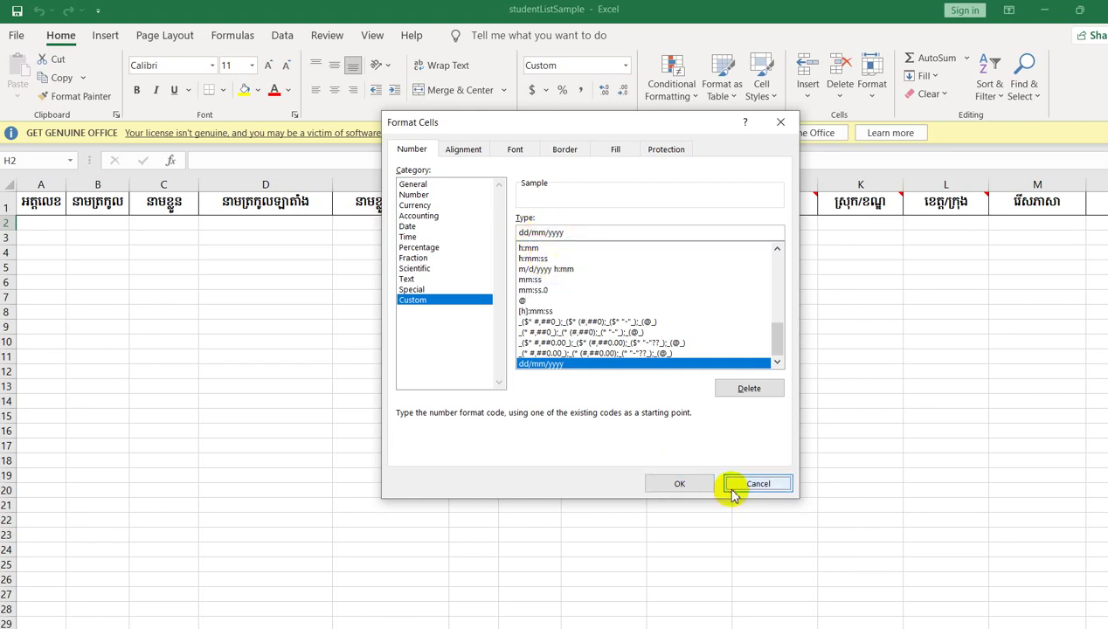
left_click(729, 486)
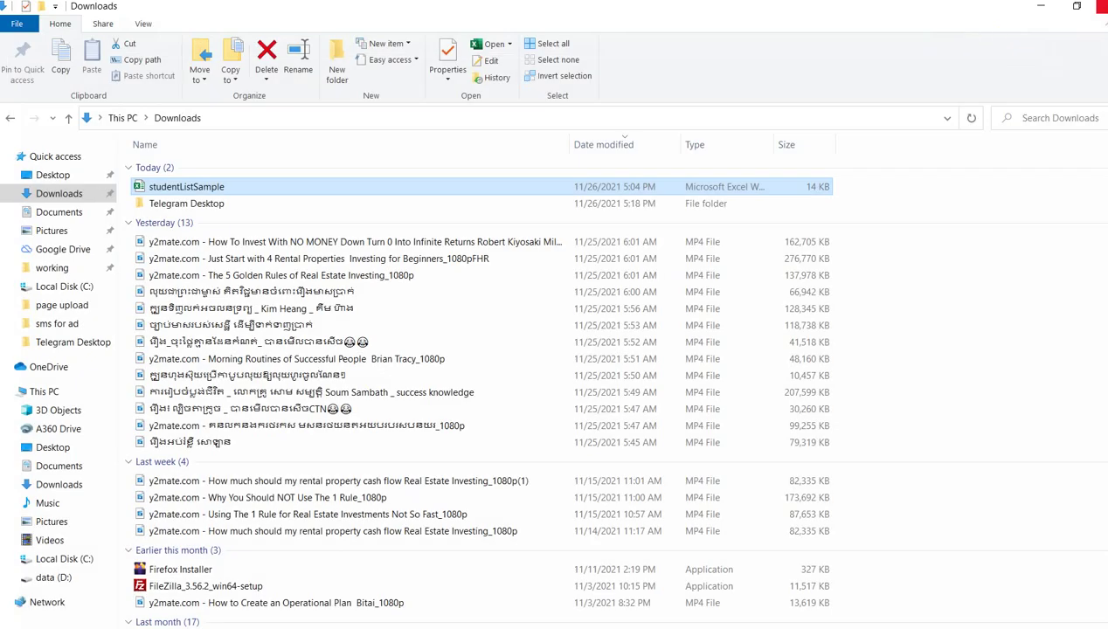
- Open the 10A workbook from the Telegram Desktop folder in File Explorer and enable editing
double_click(194, 211)
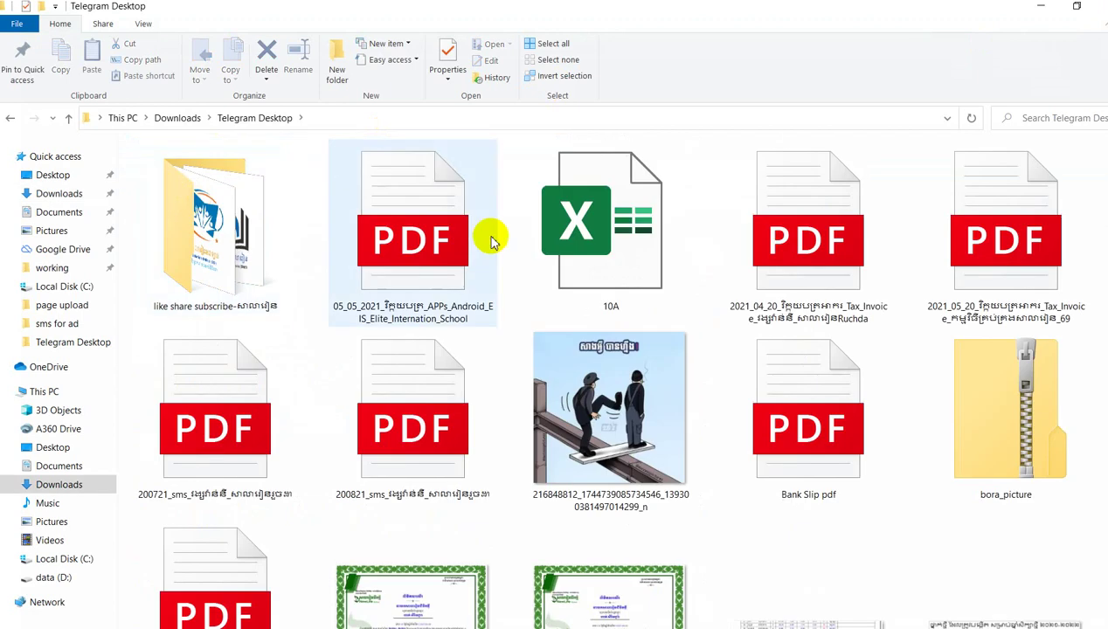
left_click(584, 235)
double_click(584, 236)
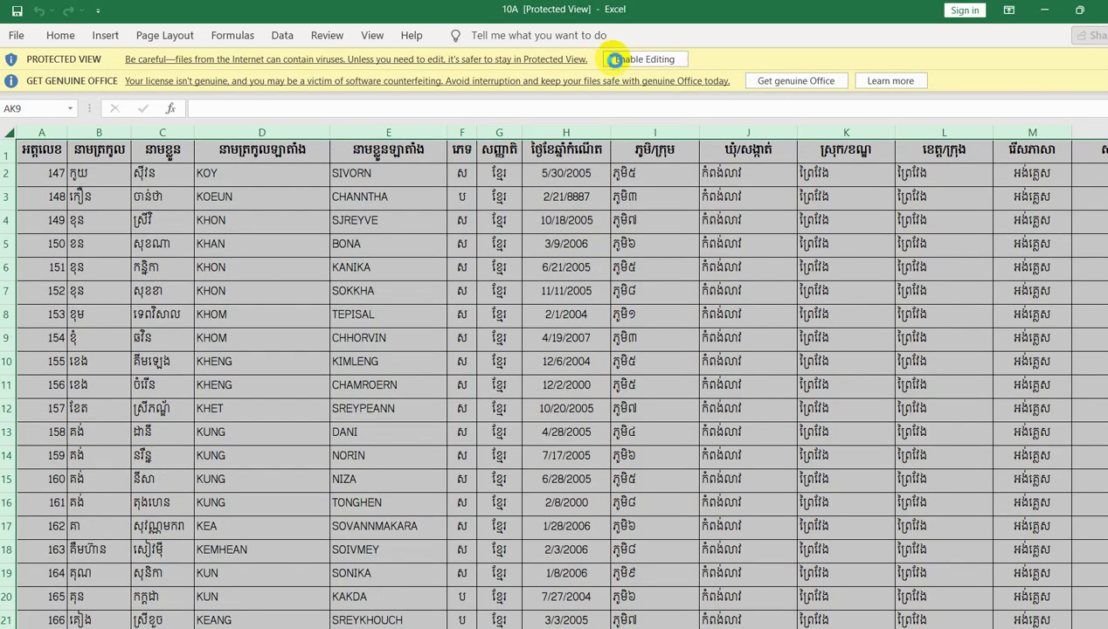
left_click(619, 59)
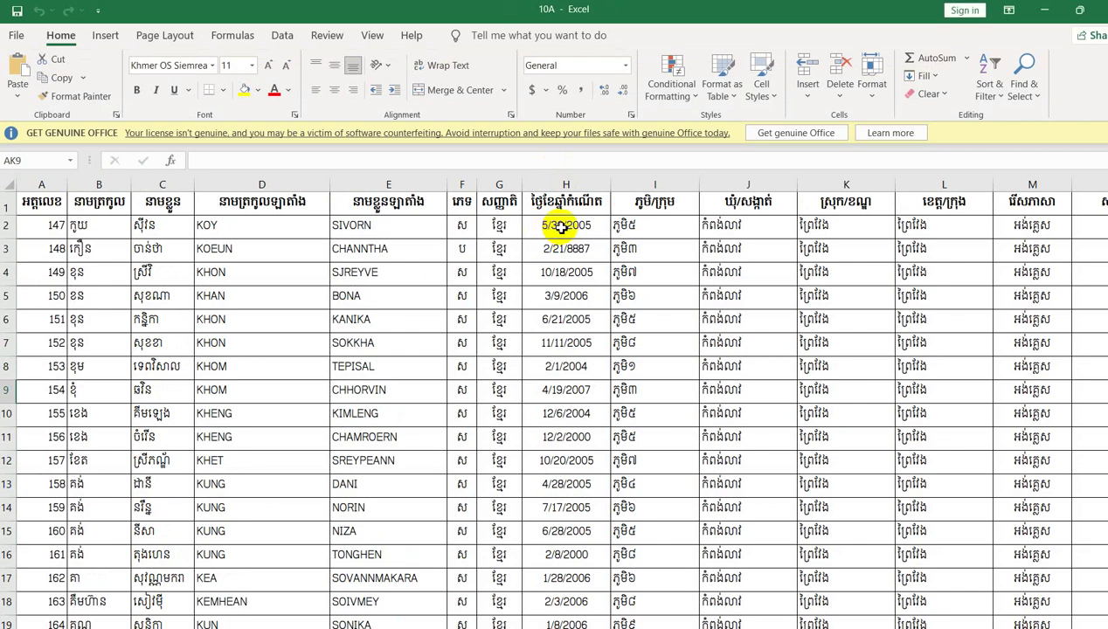
- Apply the custom number format dd/mm/yyyy to all birth dates in H2:H26 and check cells H6 and H2
left_click(584, 225)
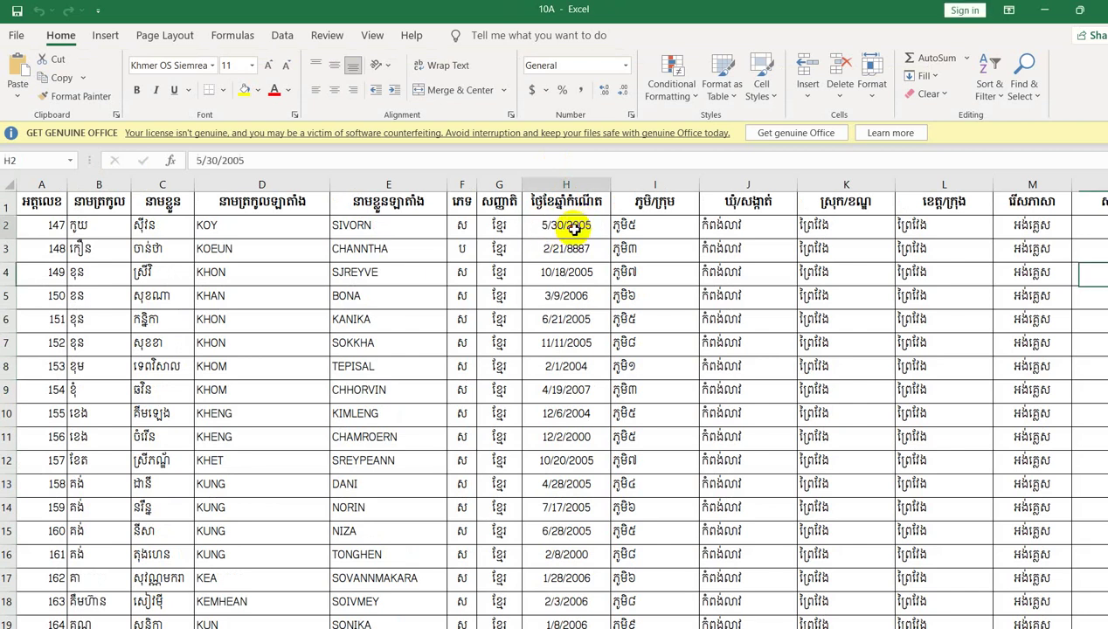
scroll(577, 262, "down", 5)
left_click(593, 446, "shift")
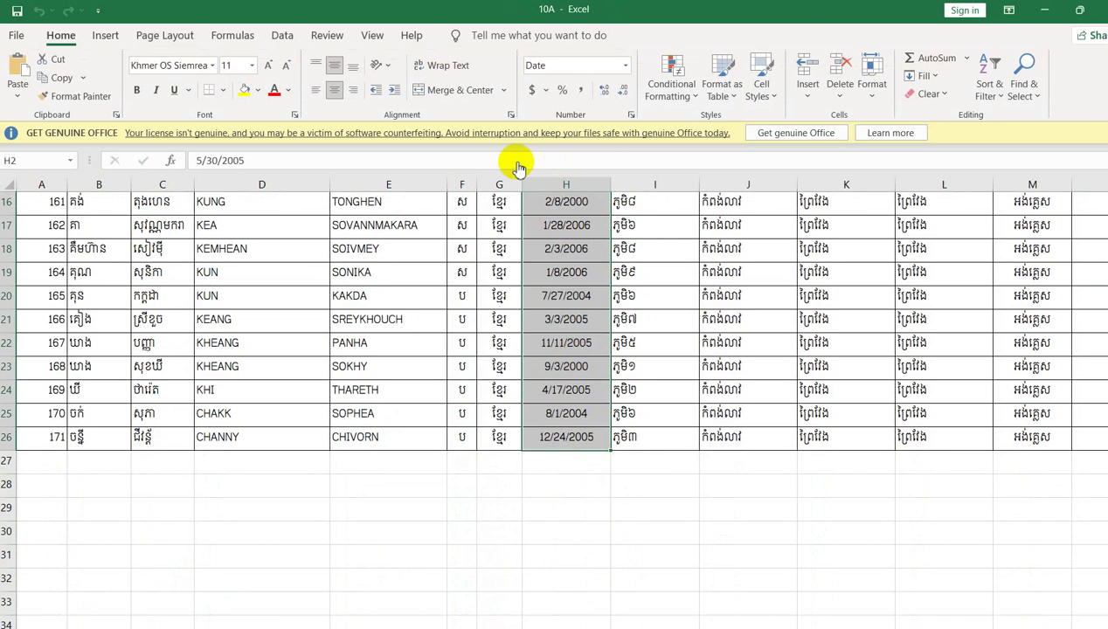
left_click(626, 65)
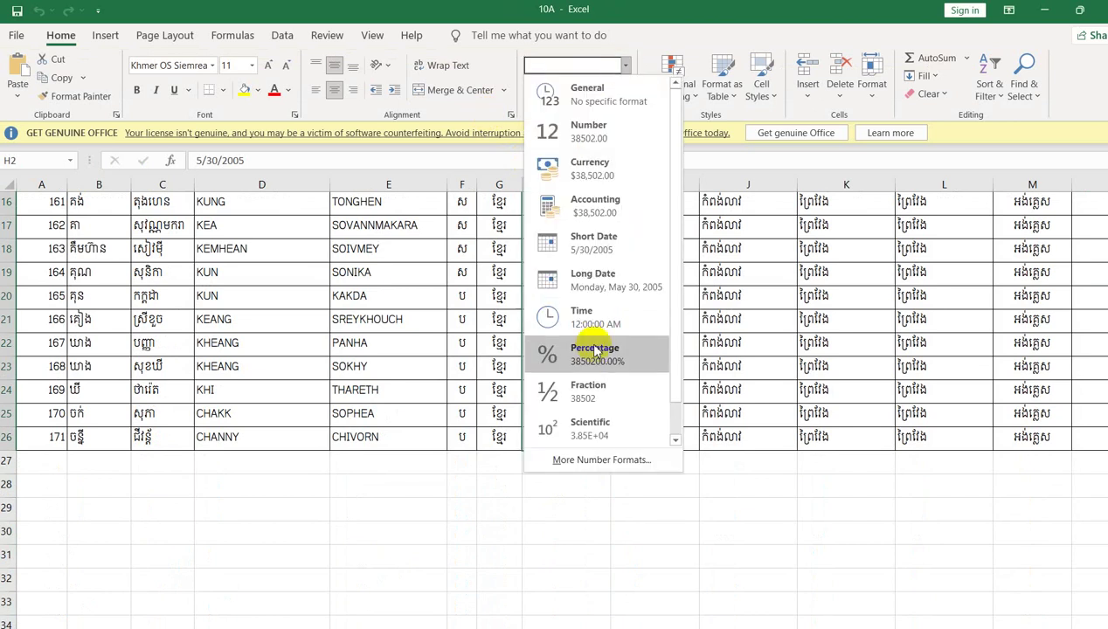
scroll(578, 393, "down", 1)
left_click(596, 460)
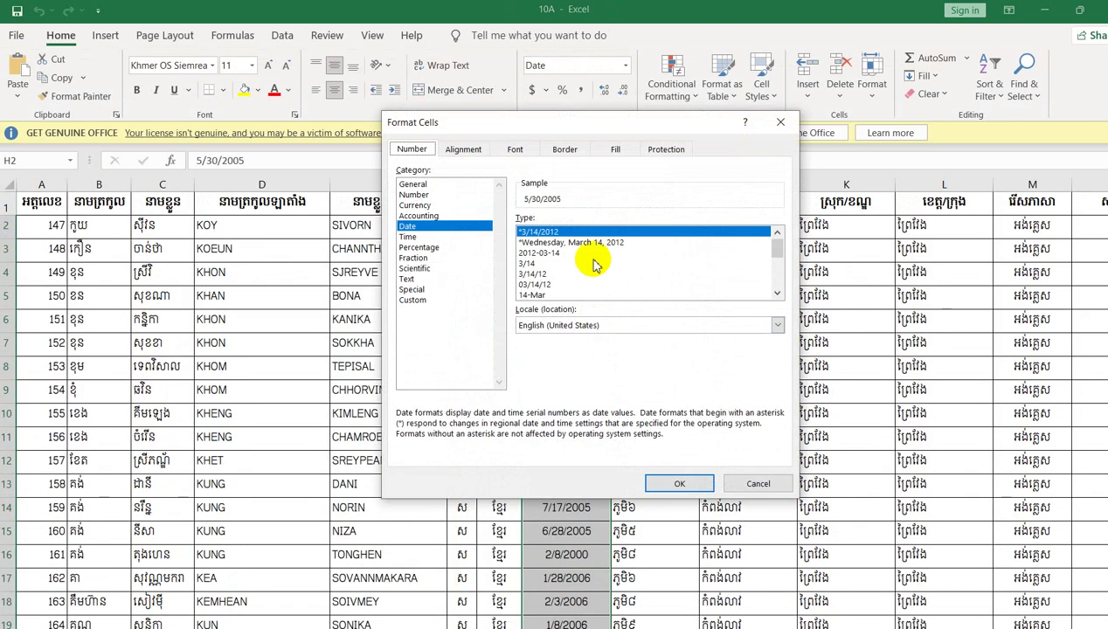
left_click(437, 299)
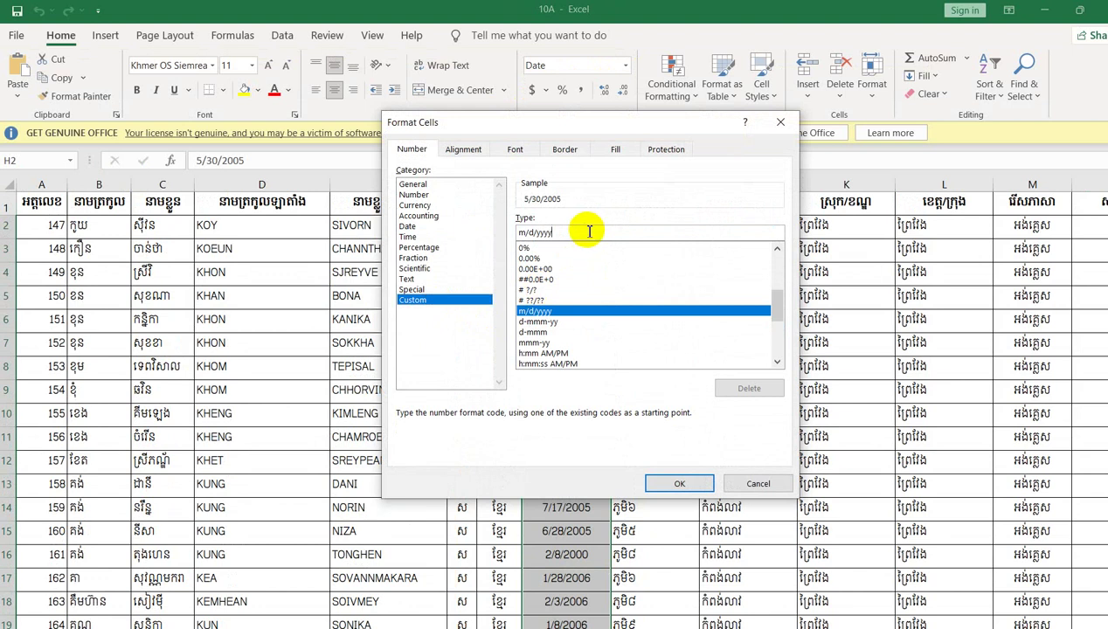
double_click(582, 229)
type("dd/mm/yyyy")
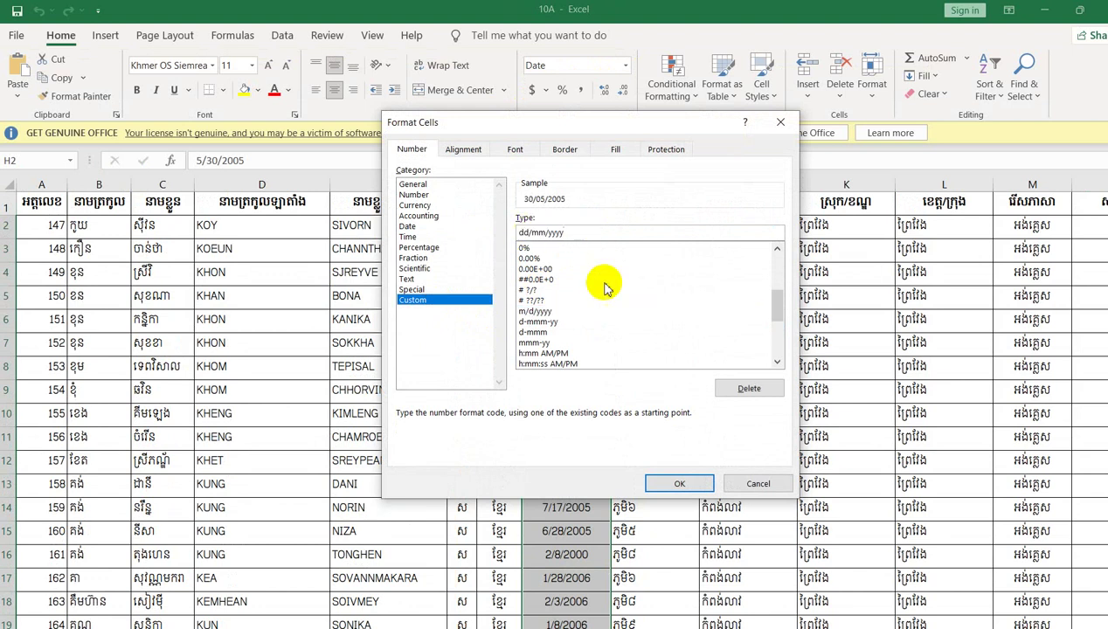
left_click(675, 484)
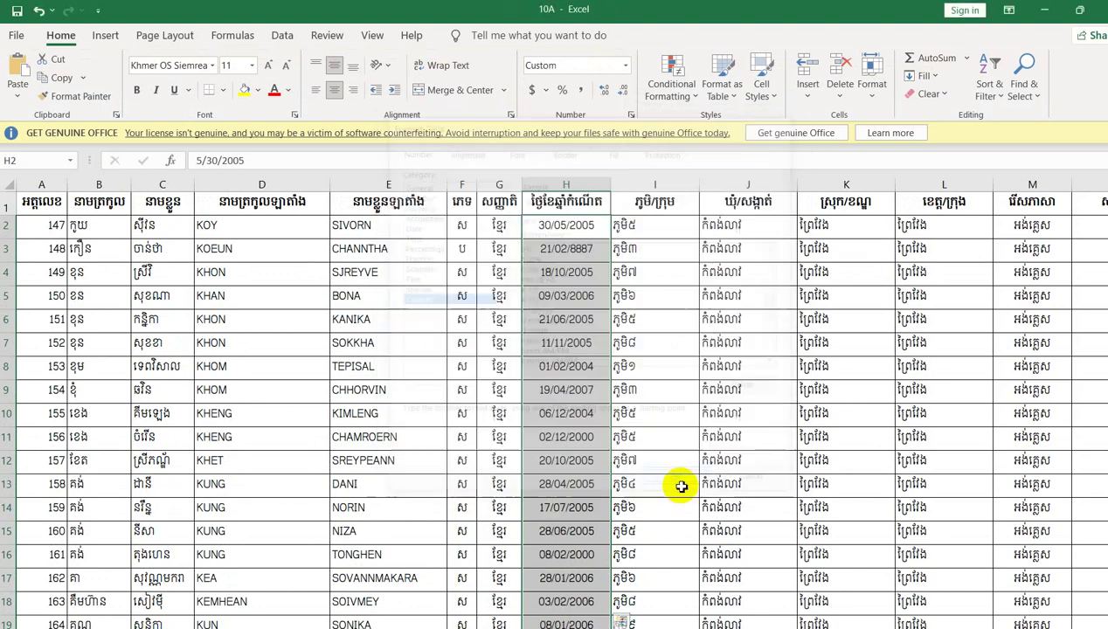
left_click(560, 321)
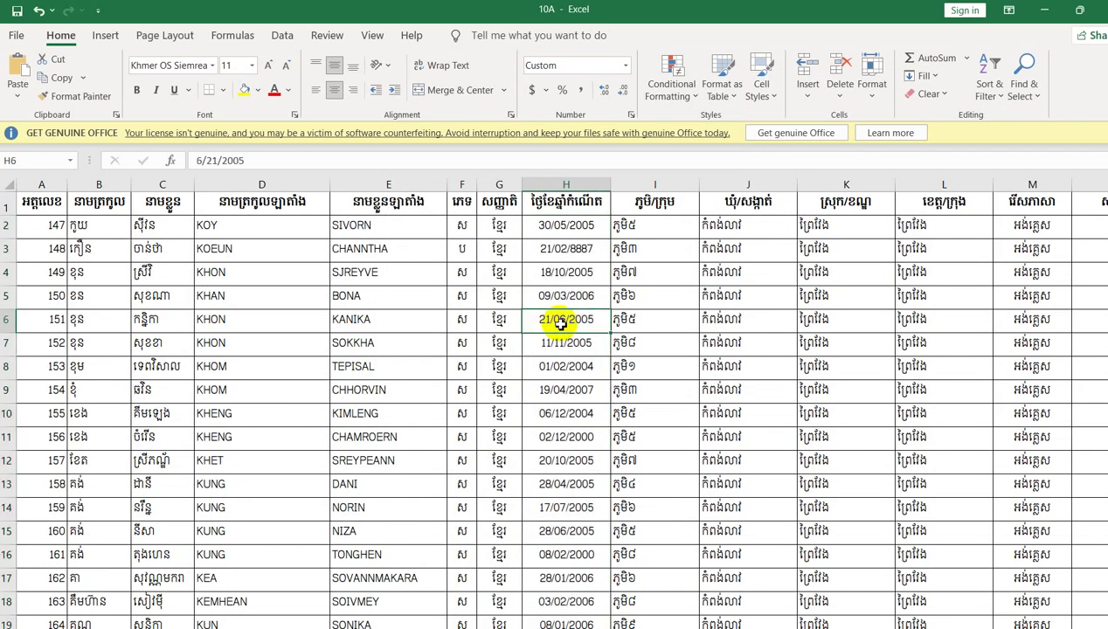
left_click(553, 227)
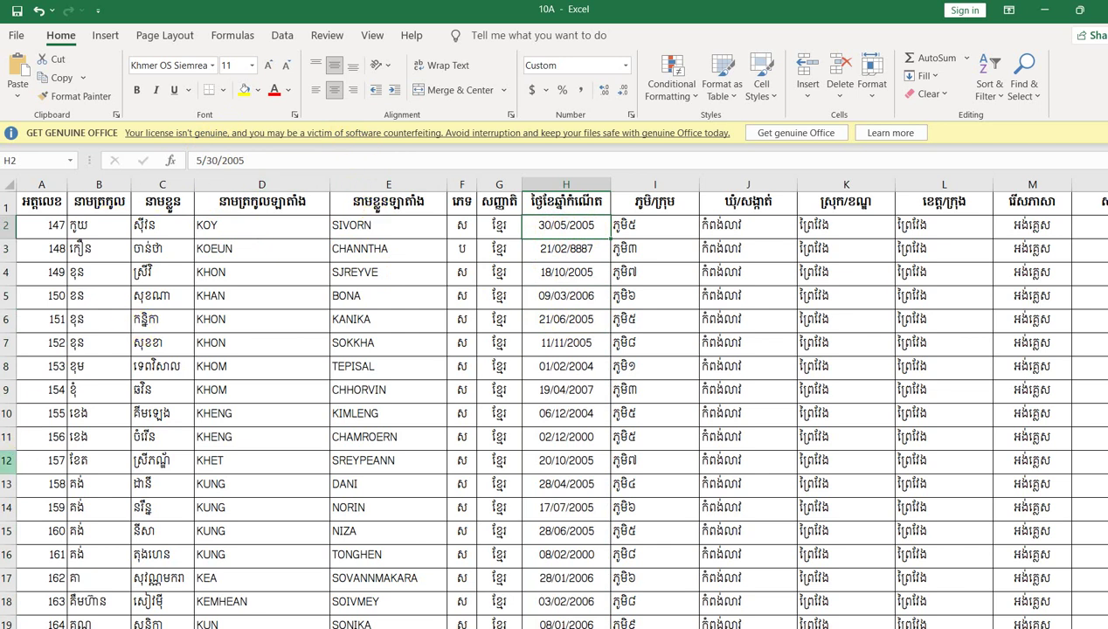
- Switch to Chrome and go back from the import result page to the pub-createstudent page
key("alt+Tab")
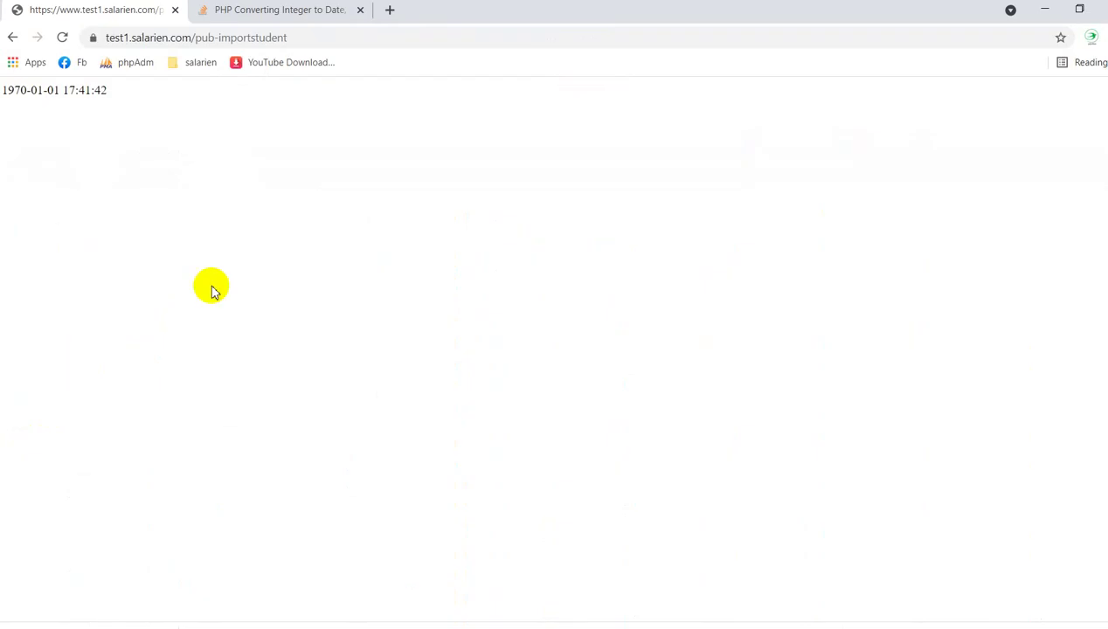
right_click(14, 37)
left_click(354, 129)
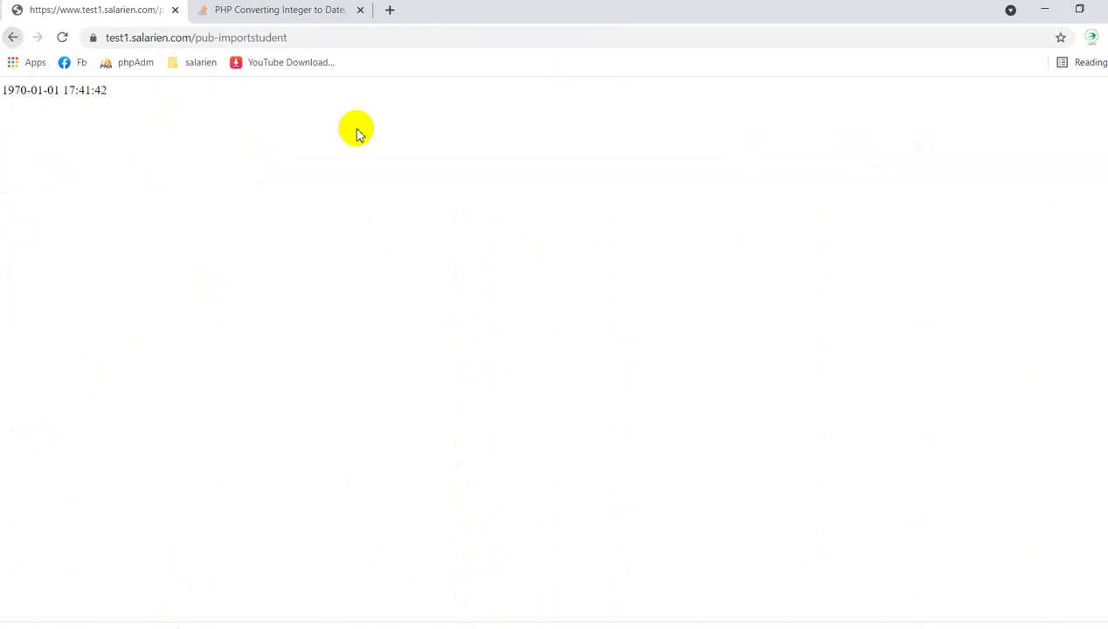
left_click(14, 37)
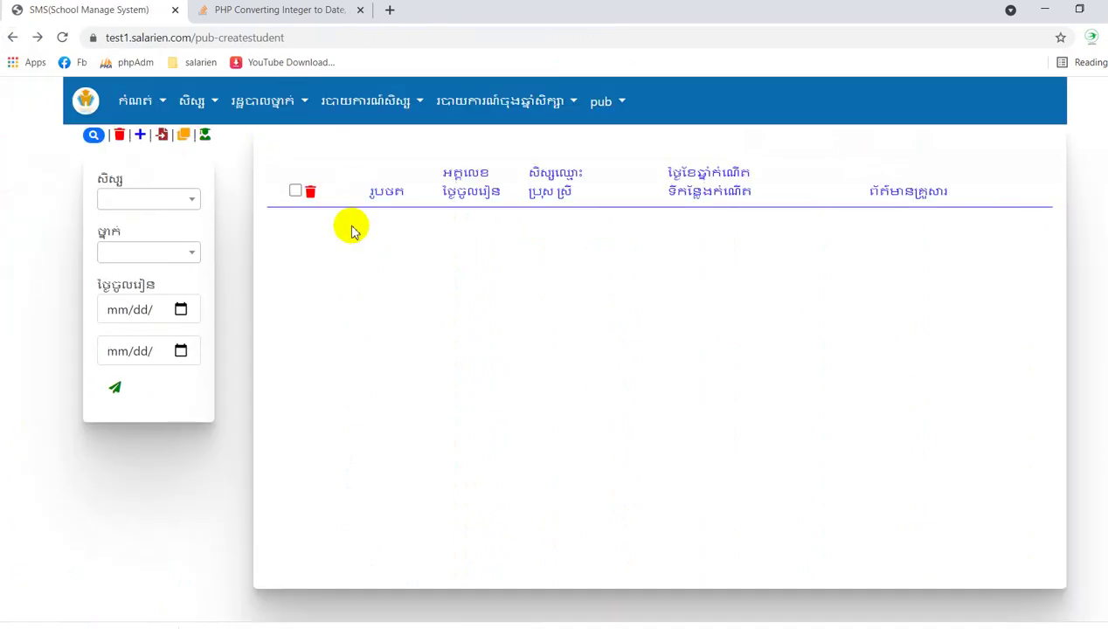
- Filter the student list by class 7 A1
left_click(169, 201)
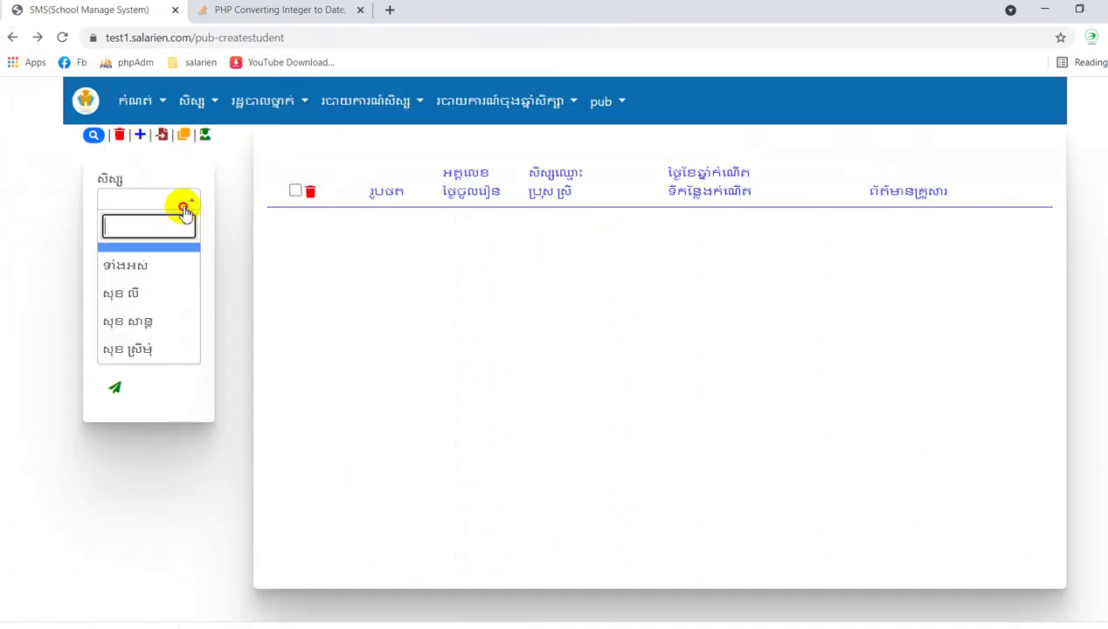
left_click(212, 230)
left_click(173, 253)
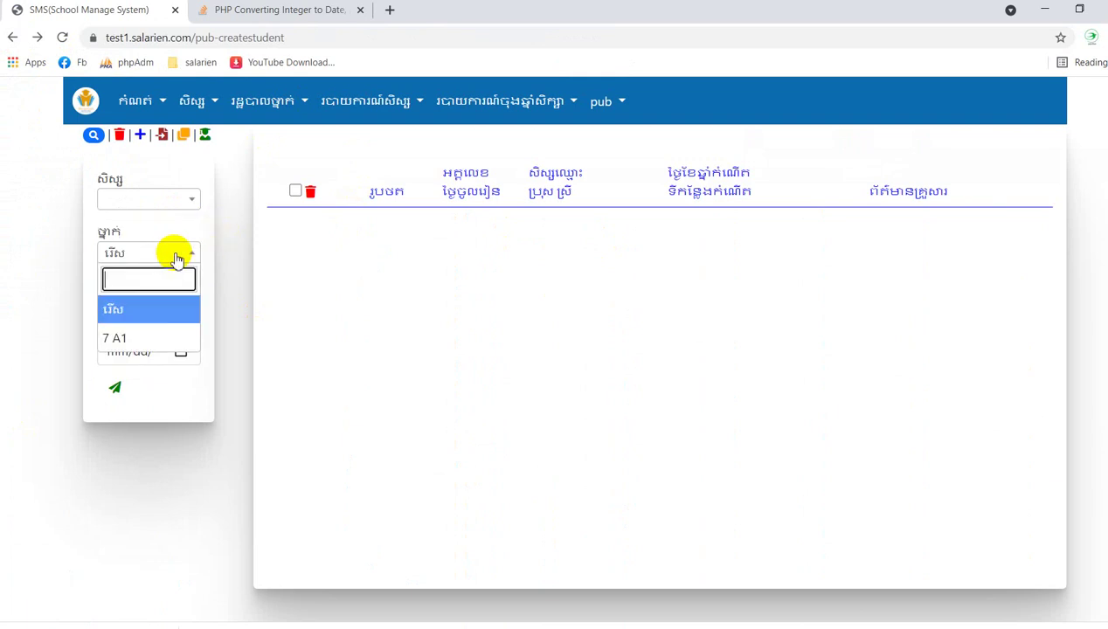
left_click(151, 339)
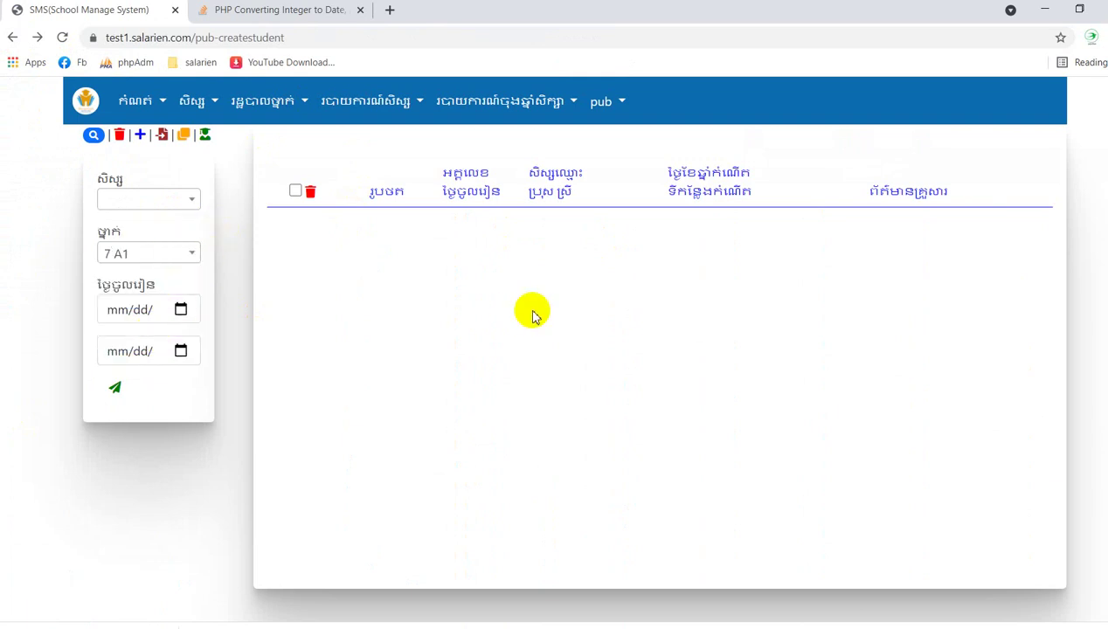
- Examine the imported birth dates of the students listed in class 7 A1
left_click_drag(730, 226, 796, 223)
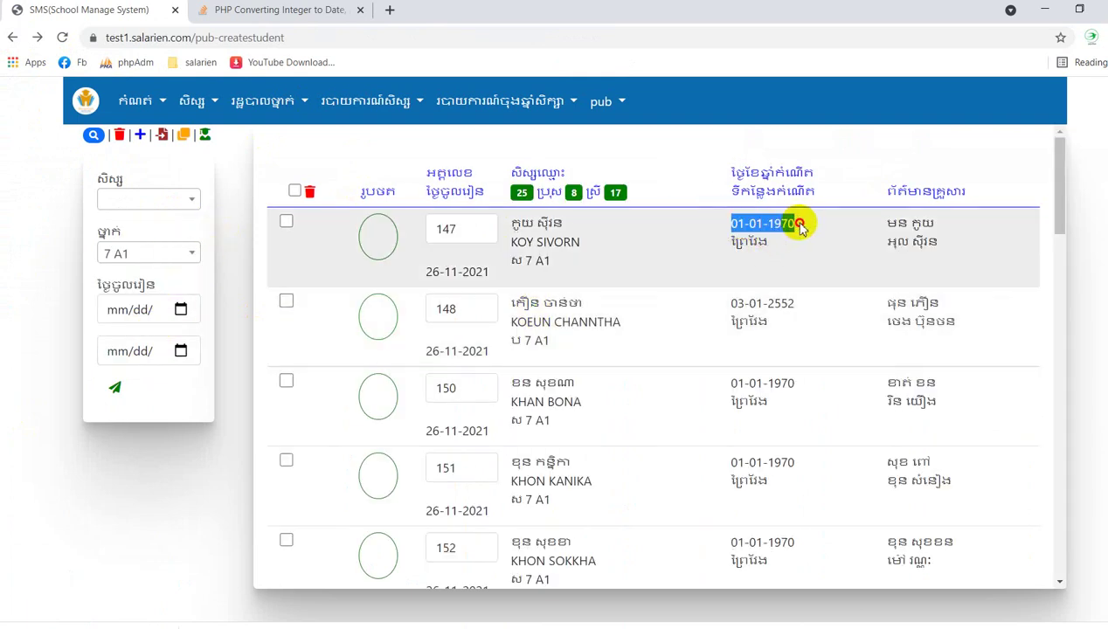
left_click_drag(798, 306, 734, 303)
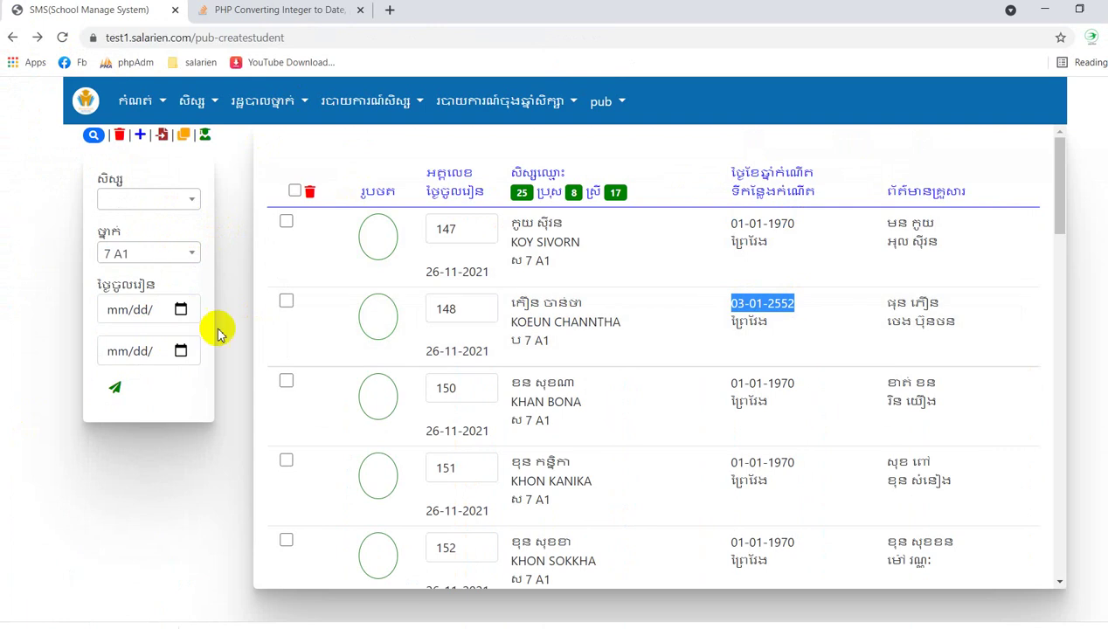
left_click_drag(797, 385, 730, 385)
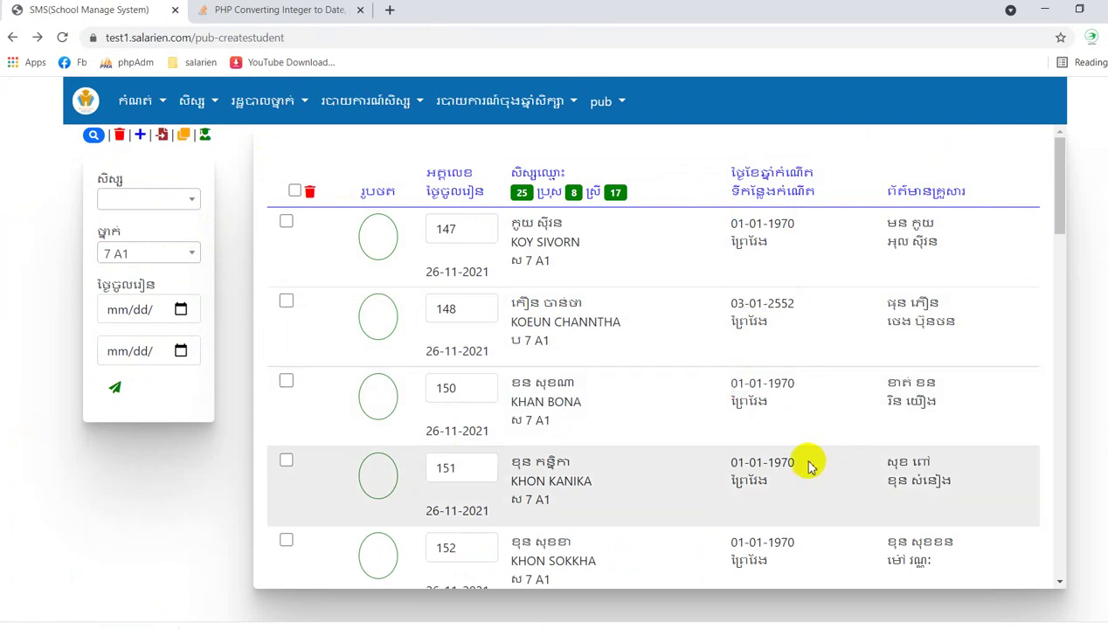
left_click_drag(810, 462, 731, 462)
scroll(829, 456, "down", 2)
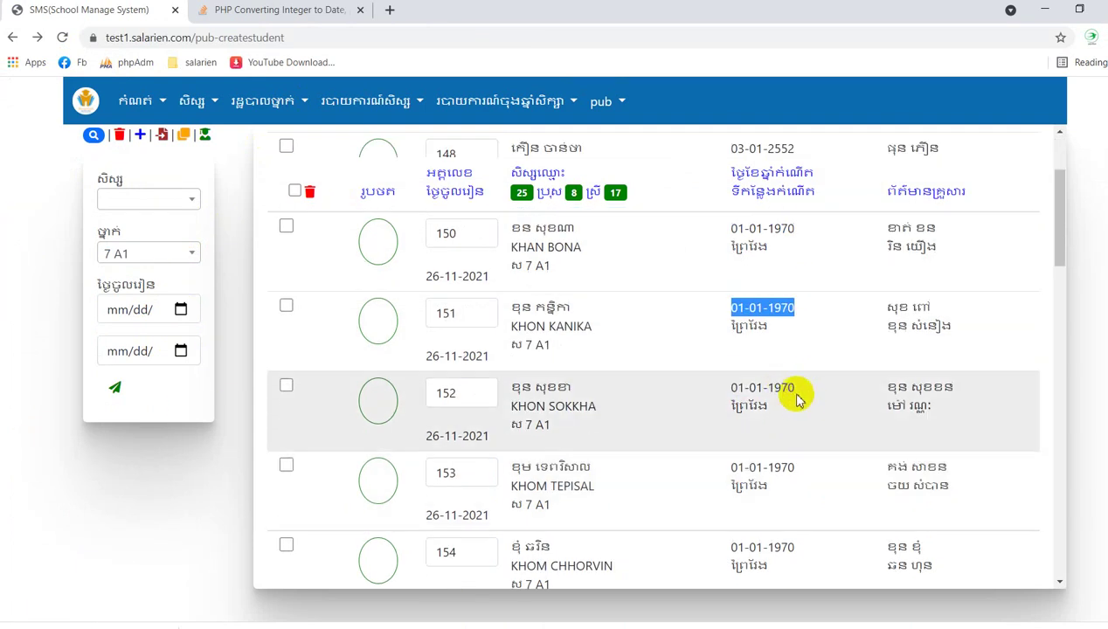
scroll(775, 453, "down", 6)
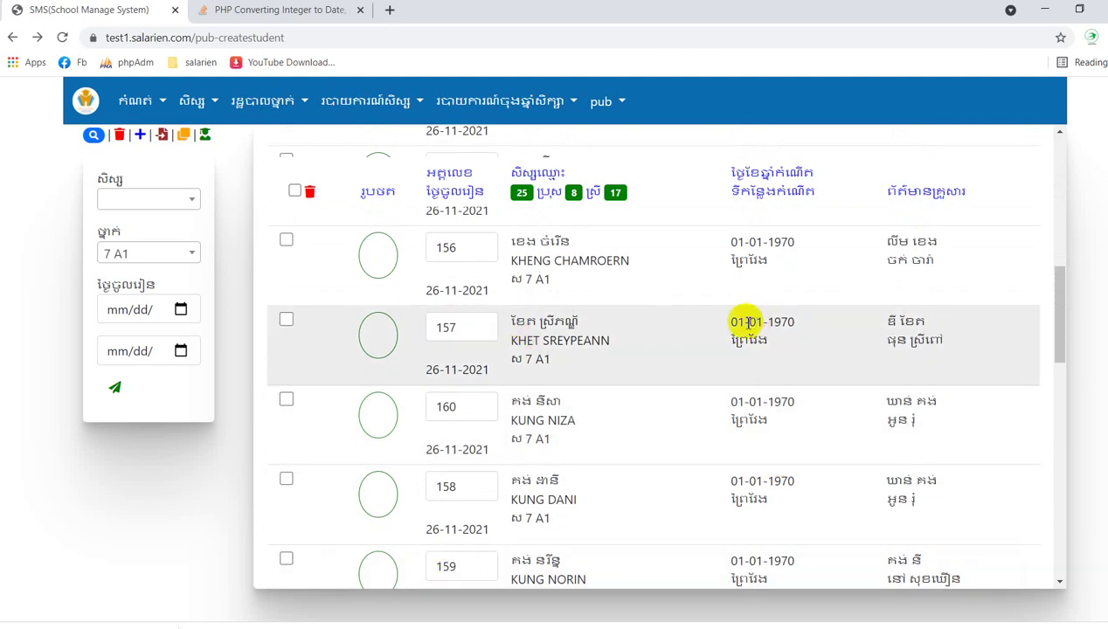
scroll(750, 322, "up", 7)
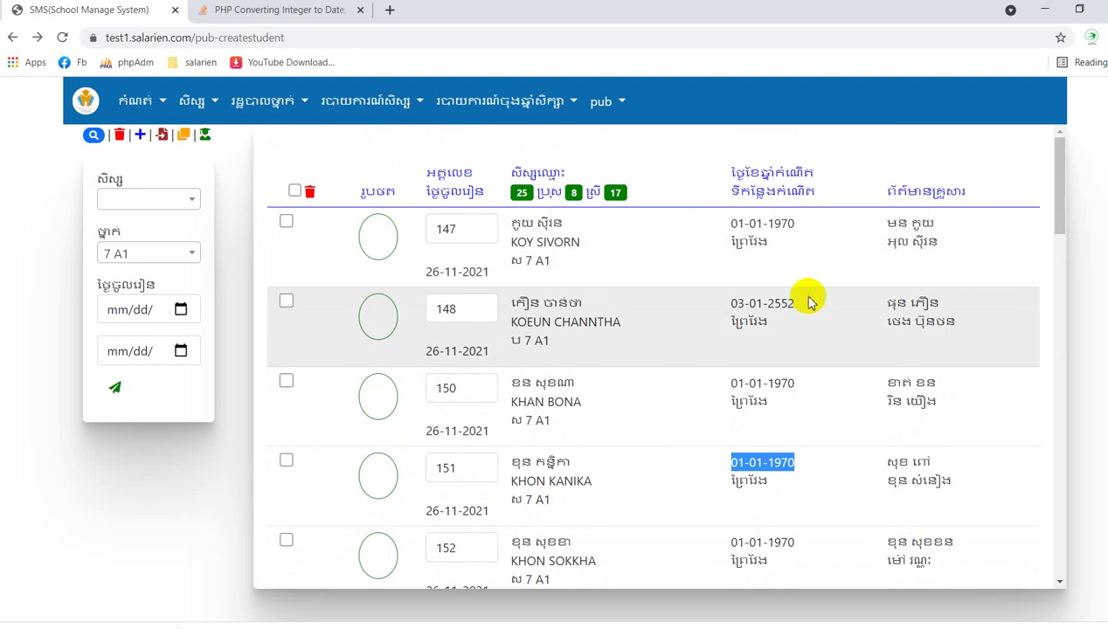
double_click(778, 303)
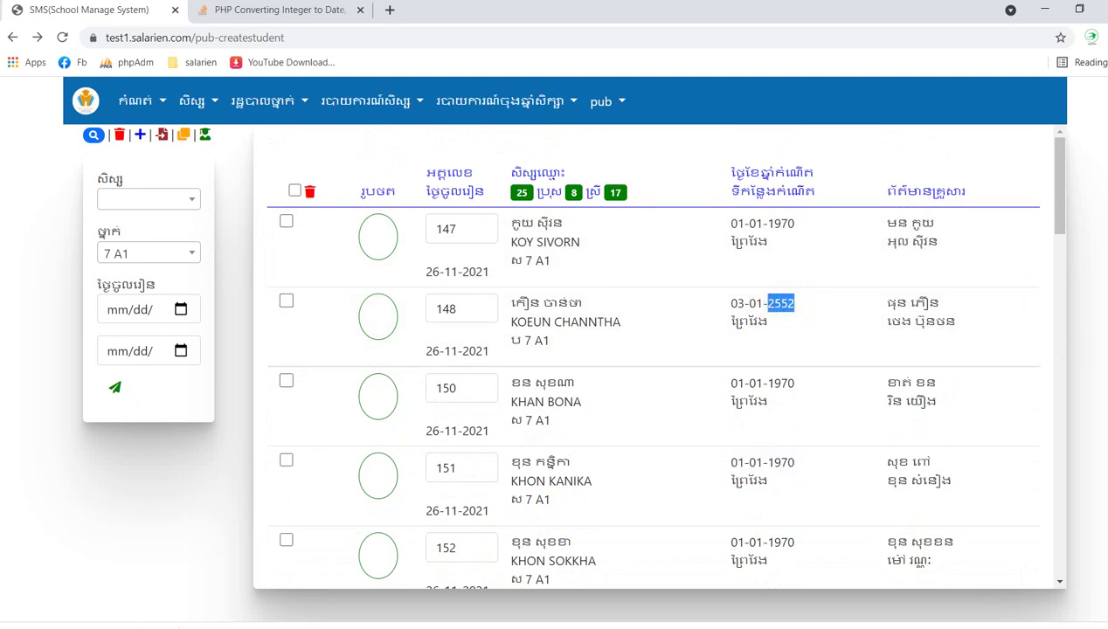
- Switch back to the 10A workbook in Excel and inspect the stored birth dates in cells H3 and H2
left_click(36, 442)
left_click(569, 249)
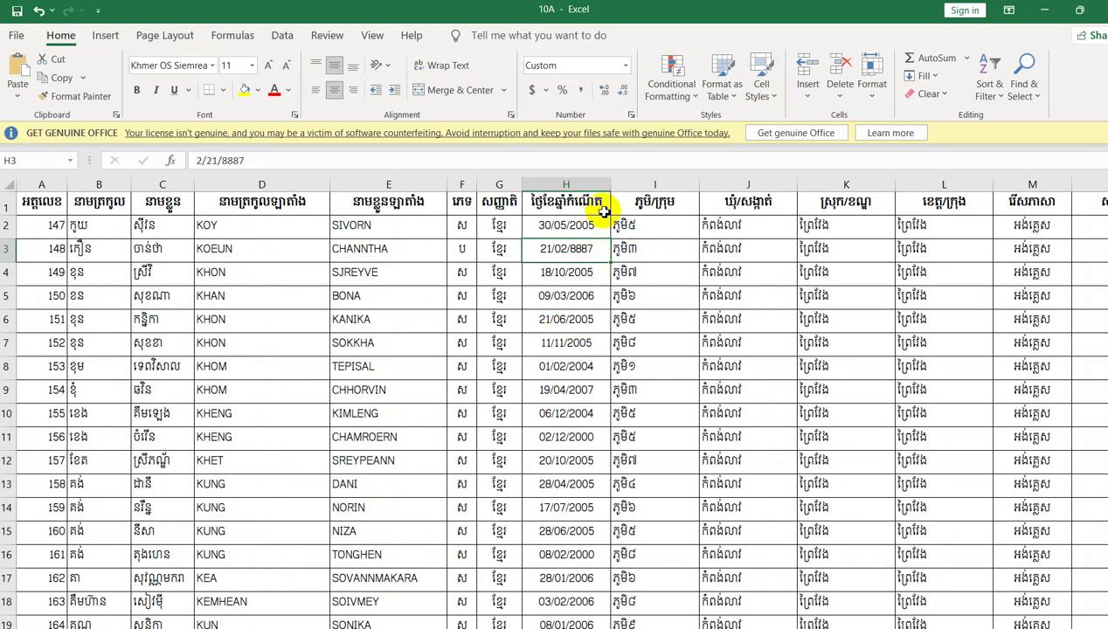
left_click(533, 224)
left_click(268, 160)
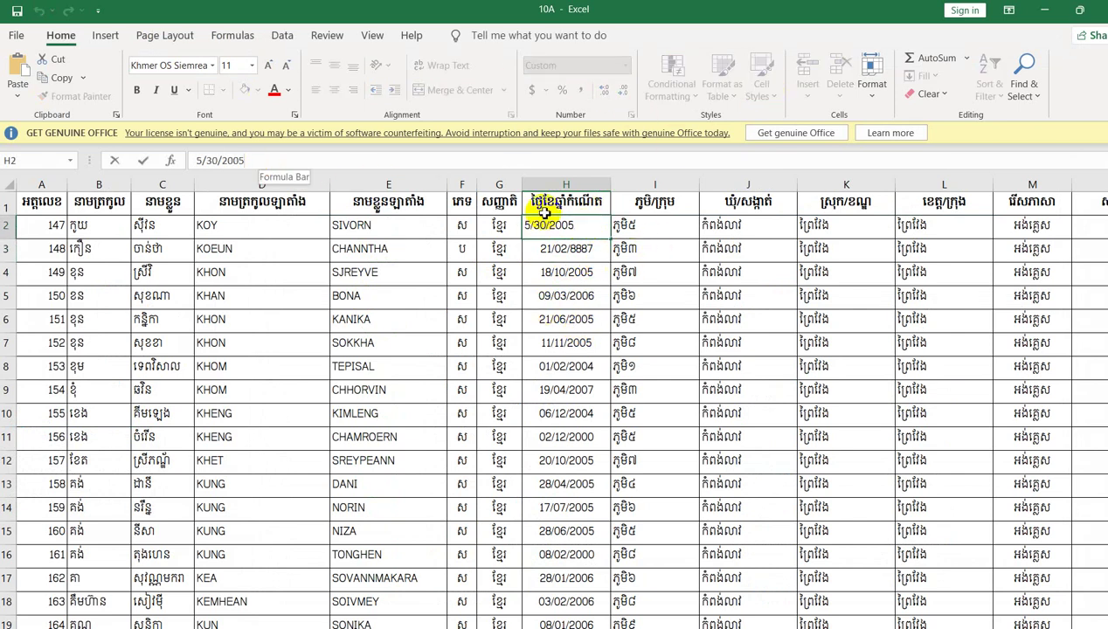